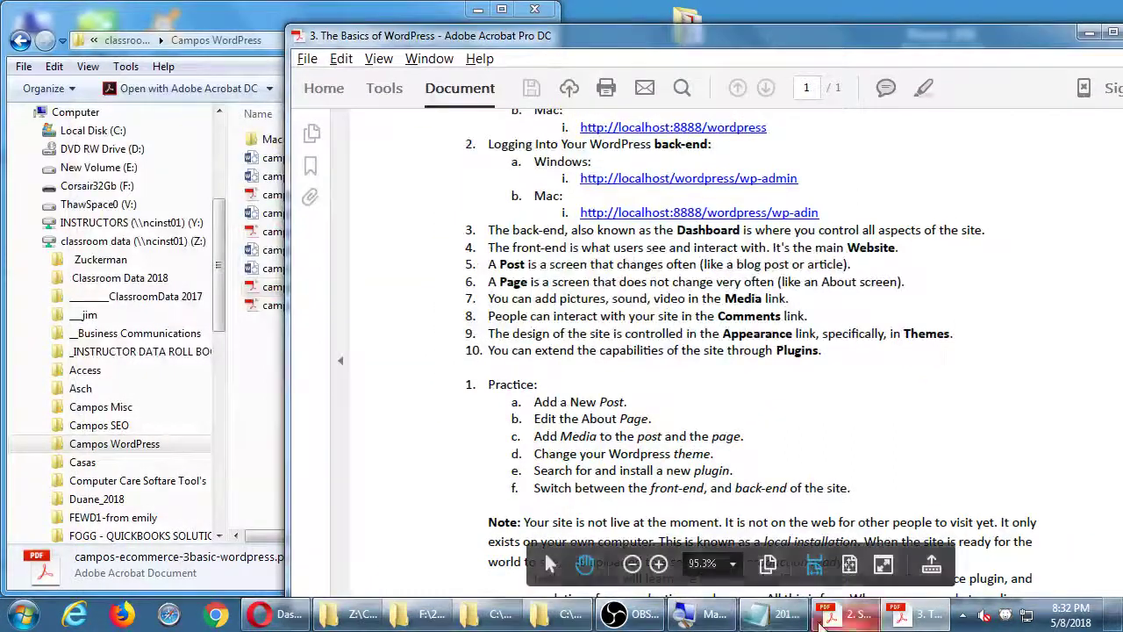
Bring the browser with the Victor's Bakery dashboard in front of the Acrobat handout
click(295, 620)
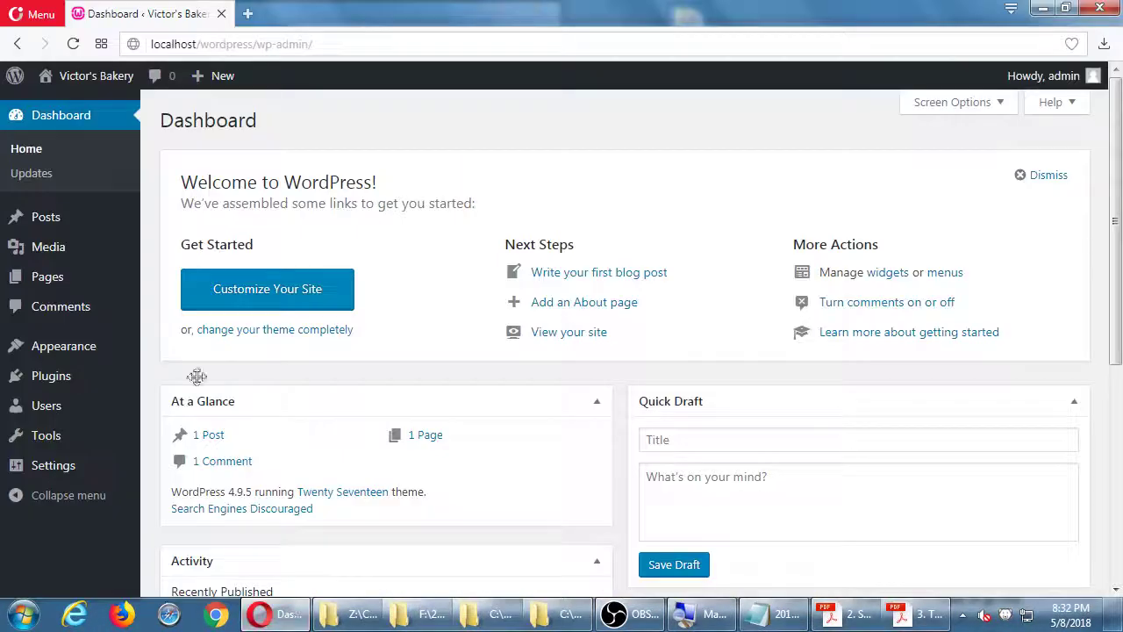
Glance at the handout, then show the Posts list with the 'Hello world!' post
click(908, 614)
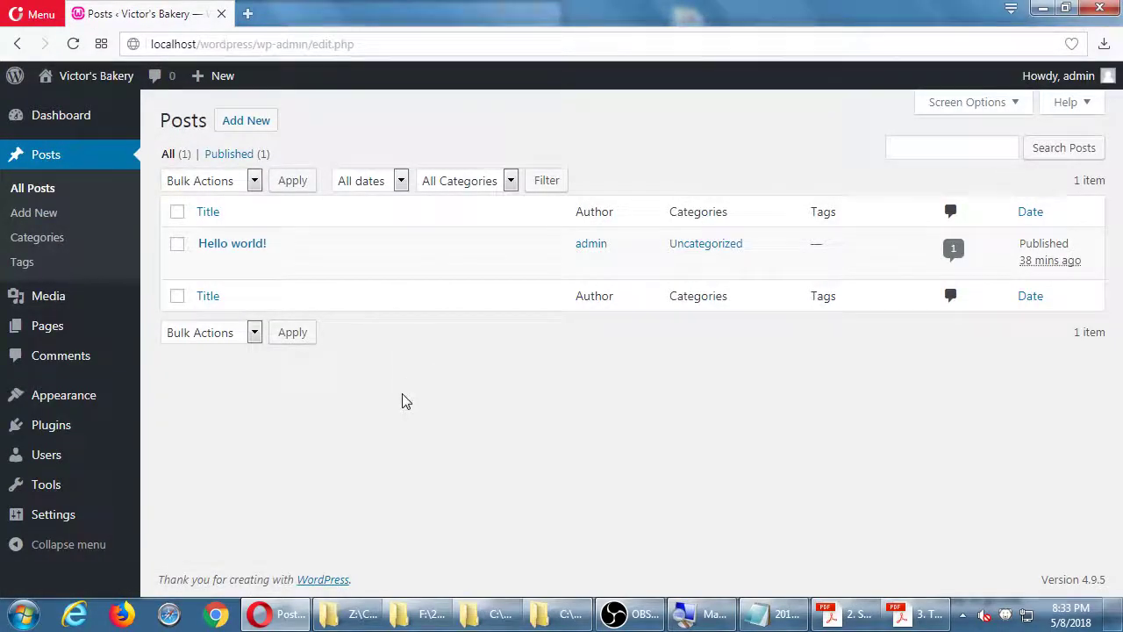
click(39, 158)
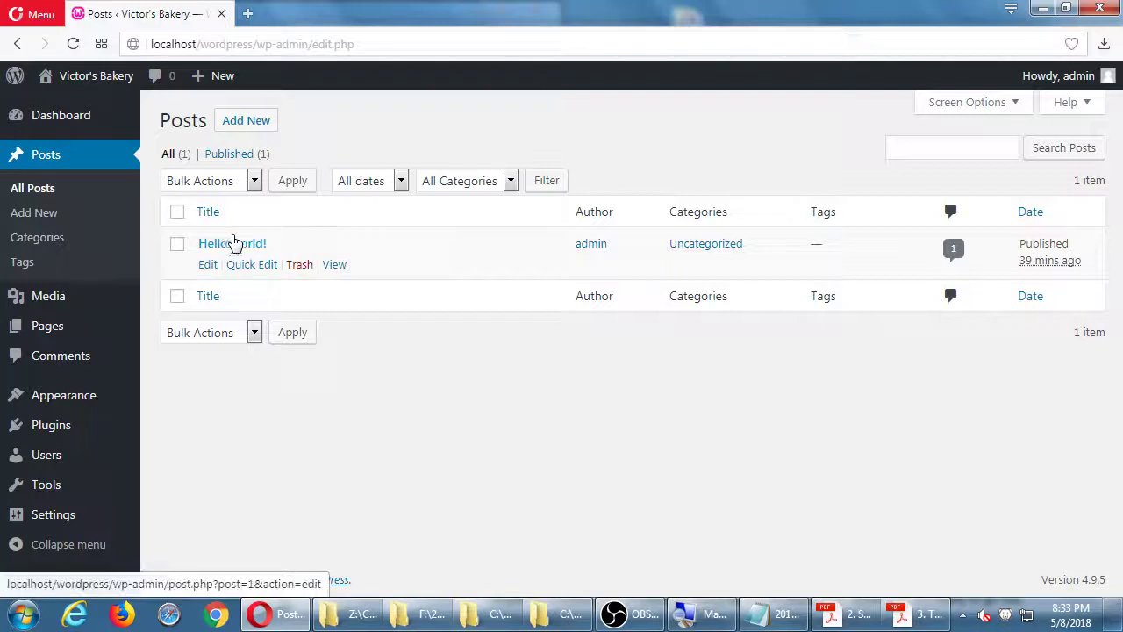
Open the 'Hello world!' post in the editor, then point at Victor's Bakery in the admin bar
click(206, 271)
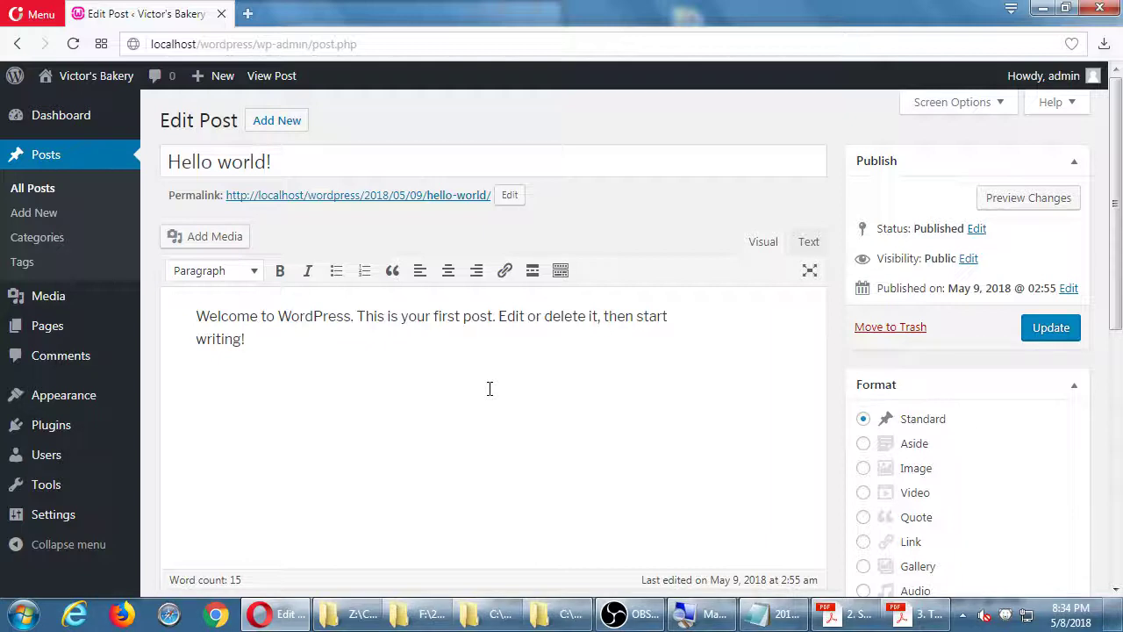
mouse_move(107, 79)
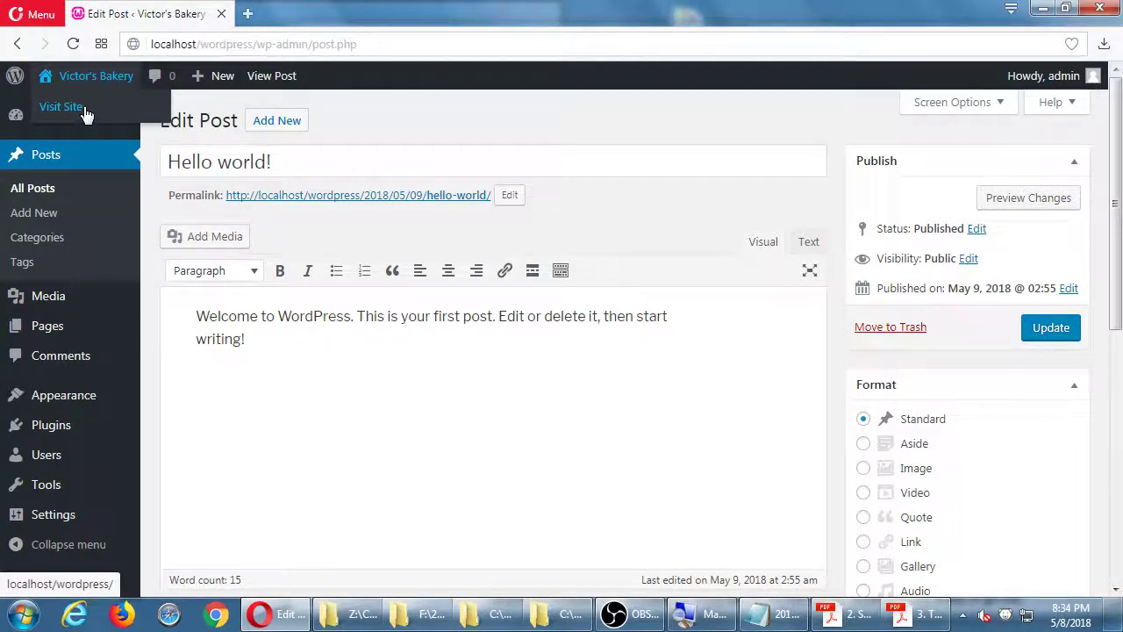
Scroll through the public front page, then return to the admin's Pages list showing 'Sample Page'
click(85, 107)
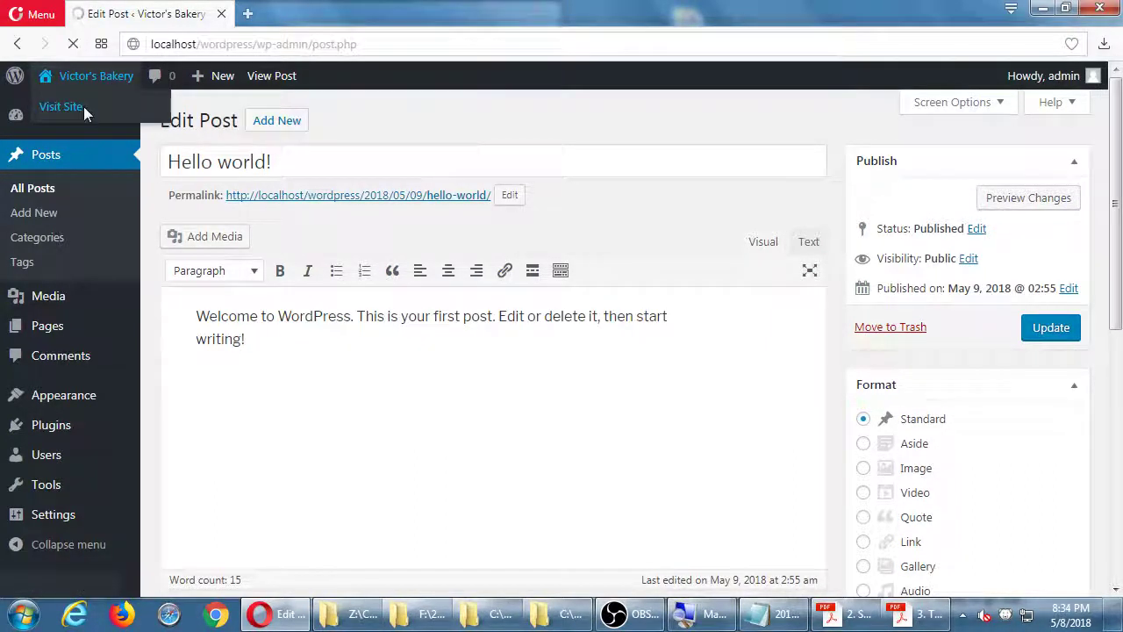
scroll(275, 282, down, 3)
scroll(275, 291, down, 2)
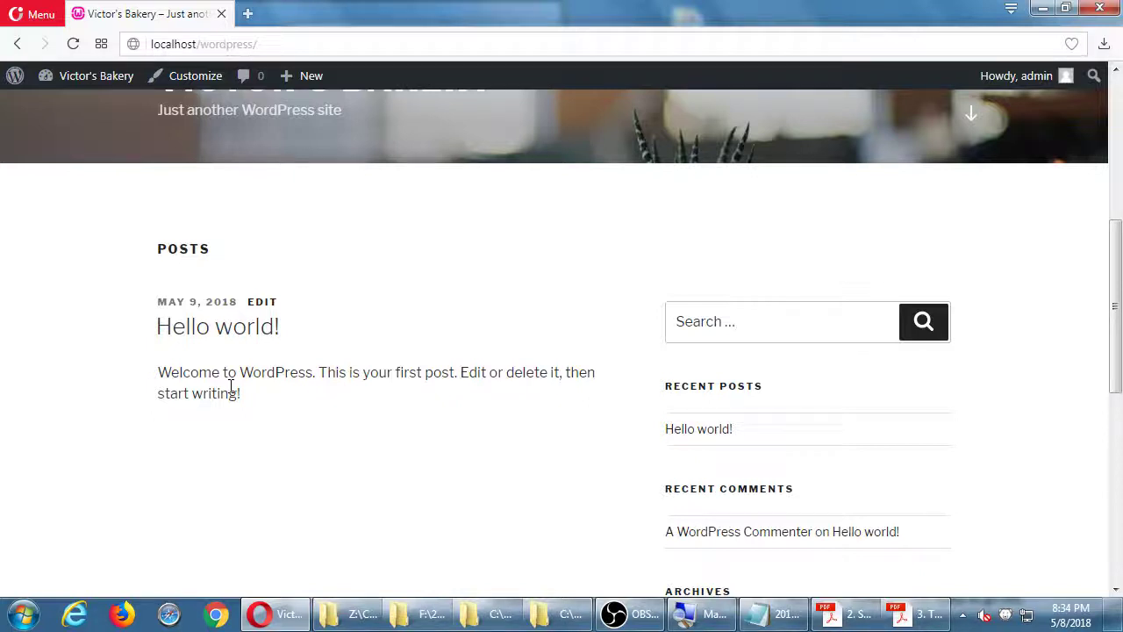
mouse_move(102, 76)
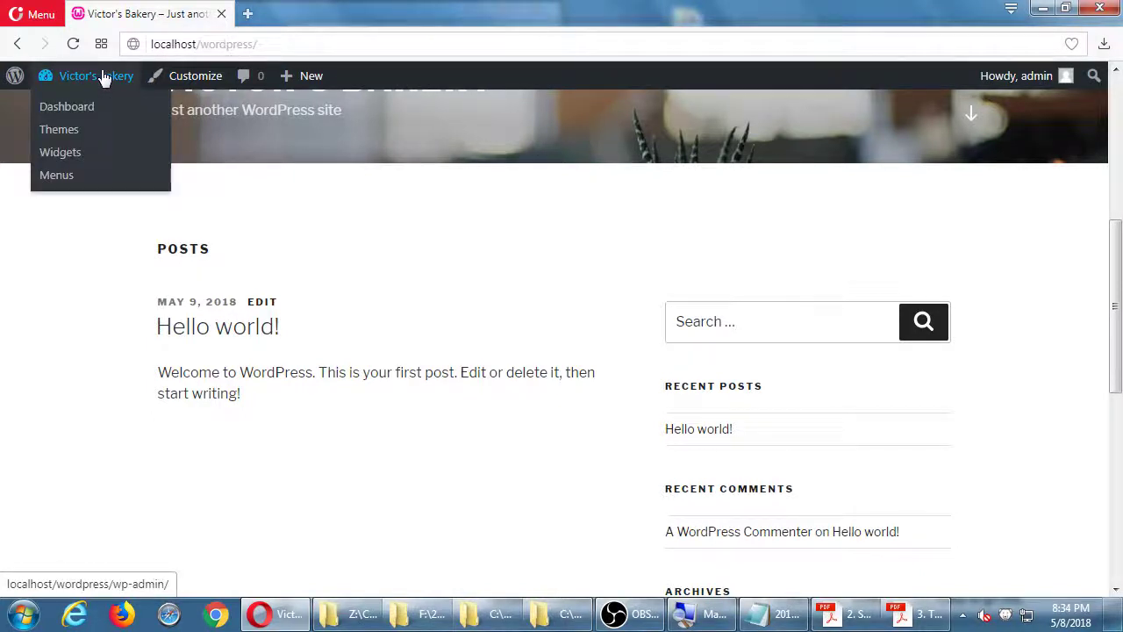
scroll(243, 394, up, 5)
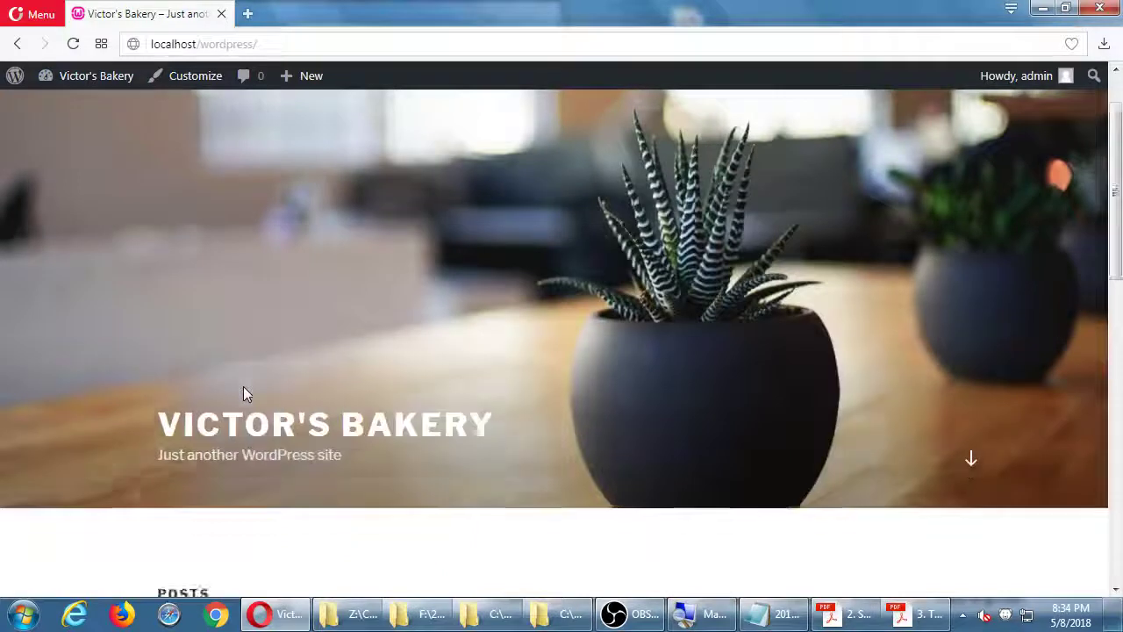
scroll(243, 388, down, 5)
scroll(246, 394, down, 4)
scroll(246, 394, down, 2)
scroll(246, 394, up, 1)
scroll(245, 394, up, 10)
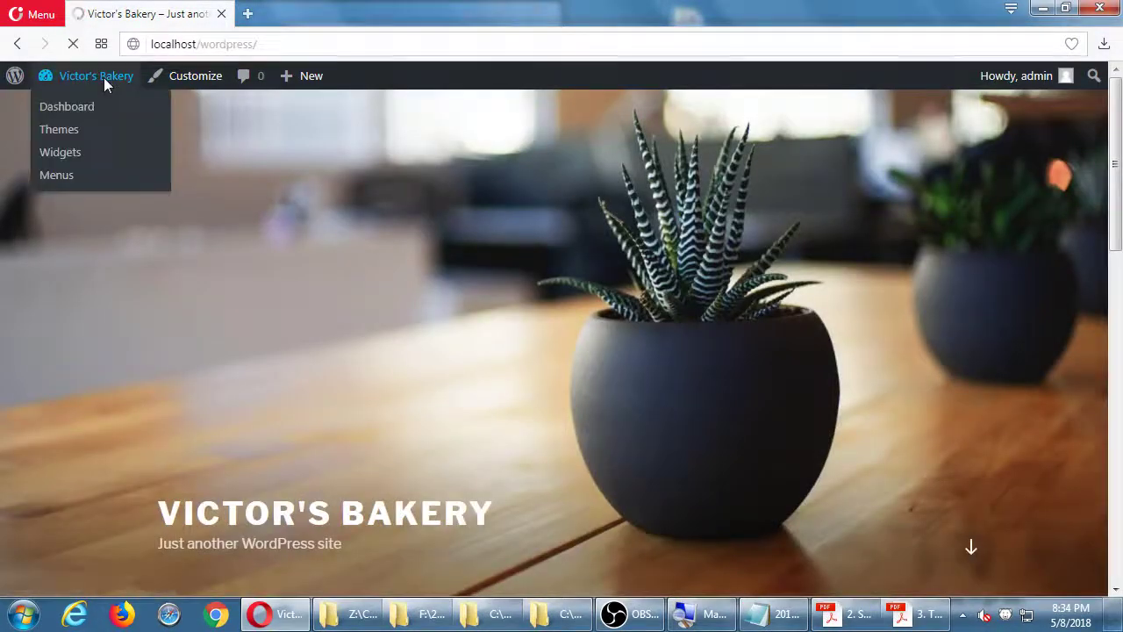
click(103, 78)
click(69, 273)
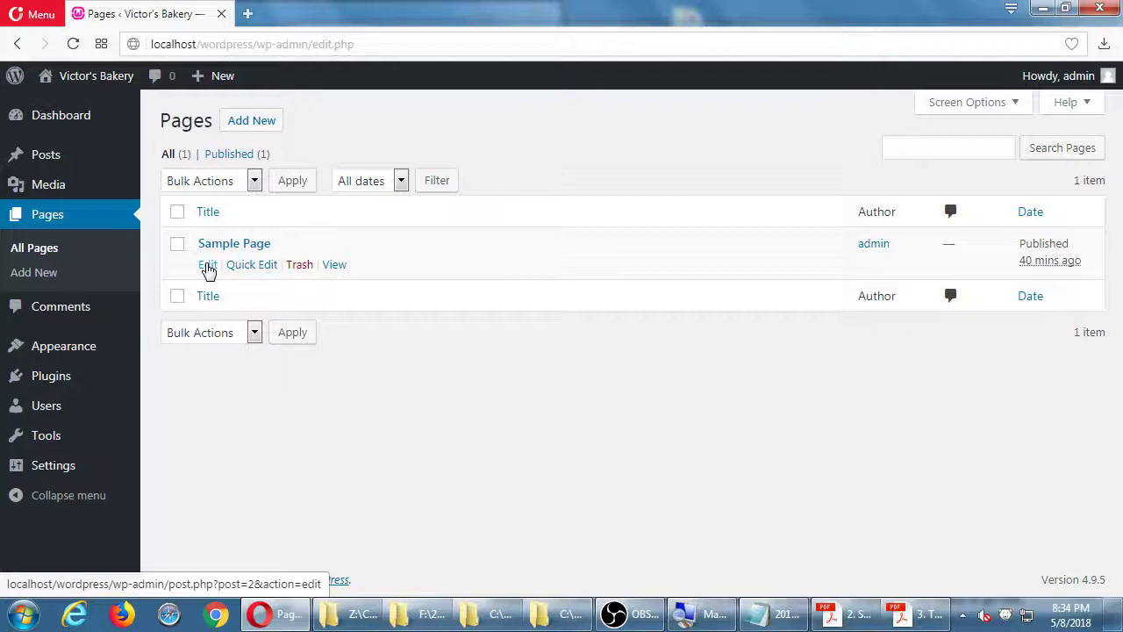
Read Sample Page in the editor, selecting the word 'themes', then visit the public site
click(208, 268)
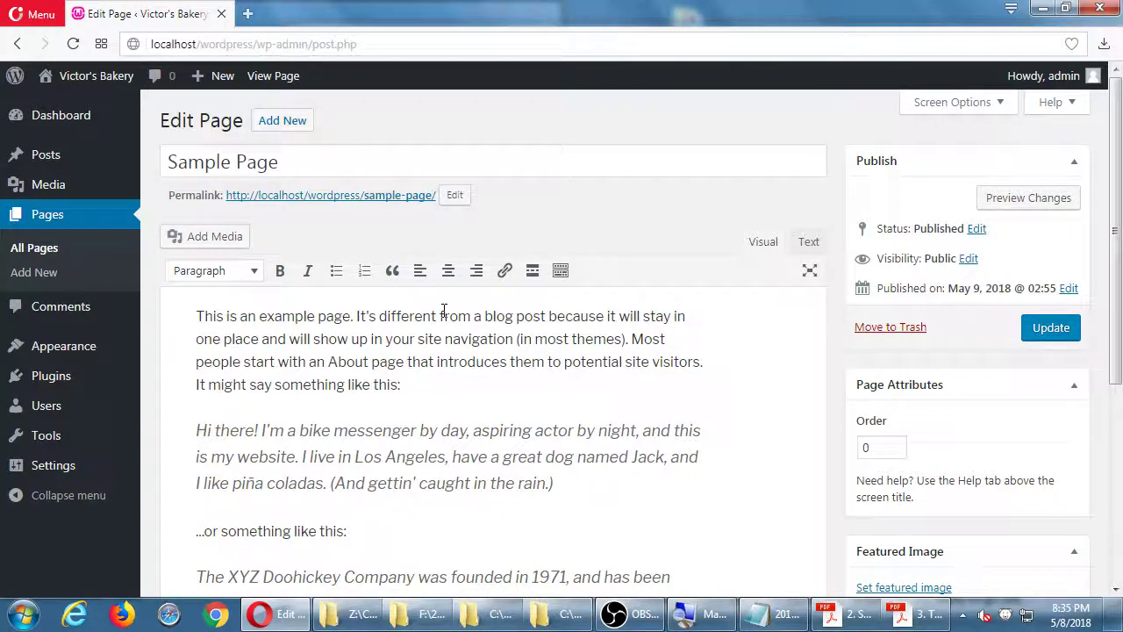
double_click(582, 339)
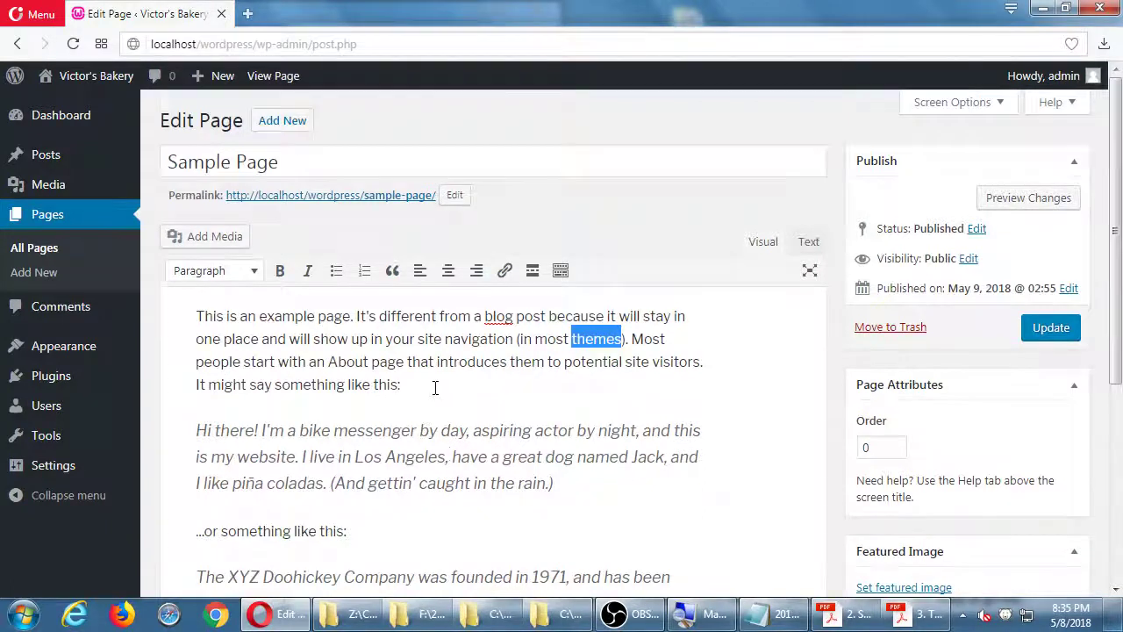
scroll(434, 389, down, 2)
scroll(446, 389, down, 3)
scroll(447, 389, up, 4)
click(120, 79)
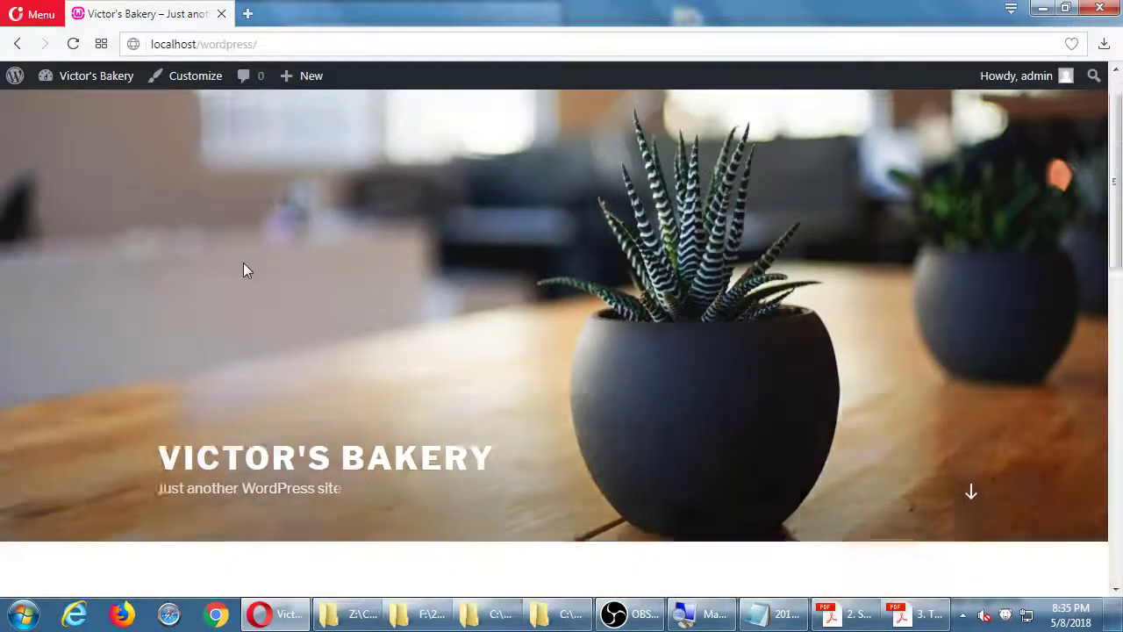
Scroll the front page to the sidebar widgets, return to the Dashboard, then bring up the handout
scroll(244, 271, down, 7)
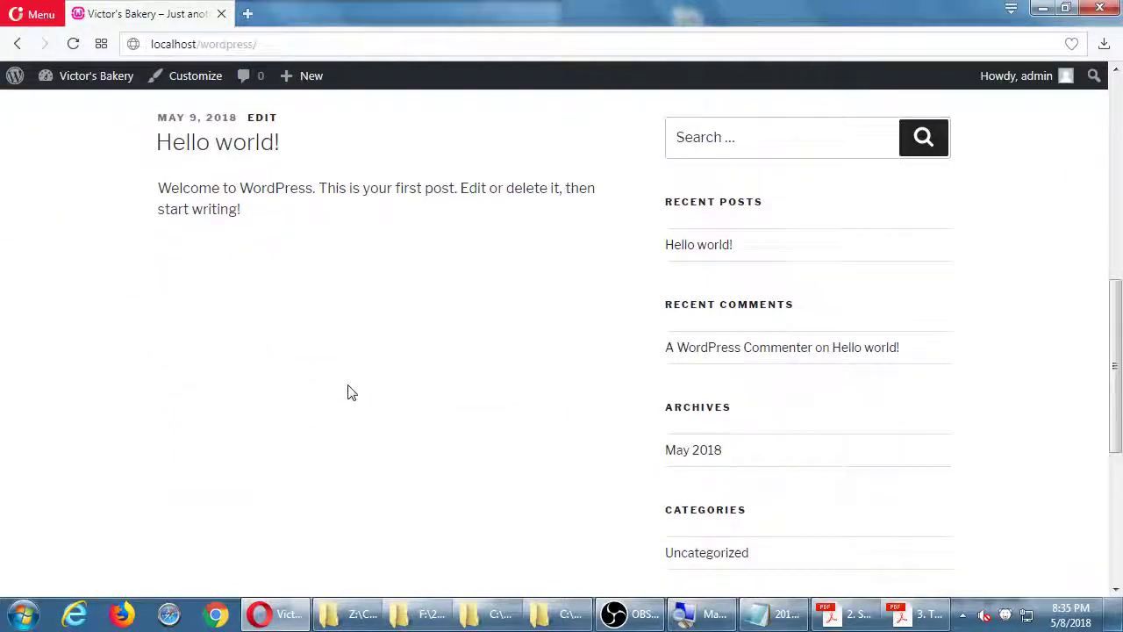
scroll(347, 393, down, 3)
scroll(347, 393, up, 10)
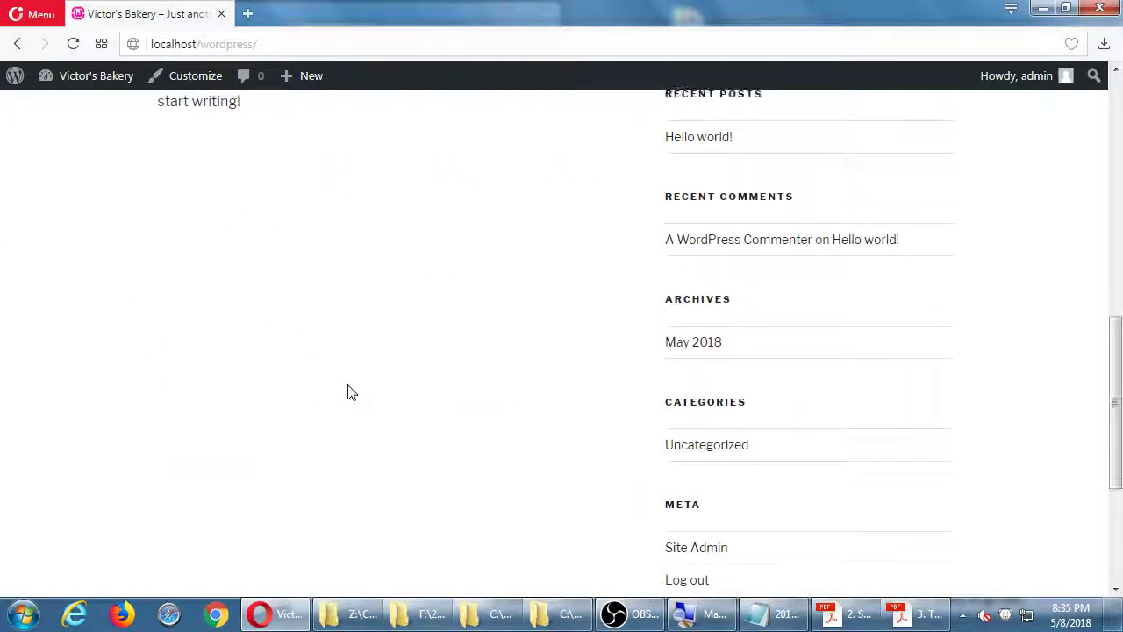
scroll(406, 452, down, 2)
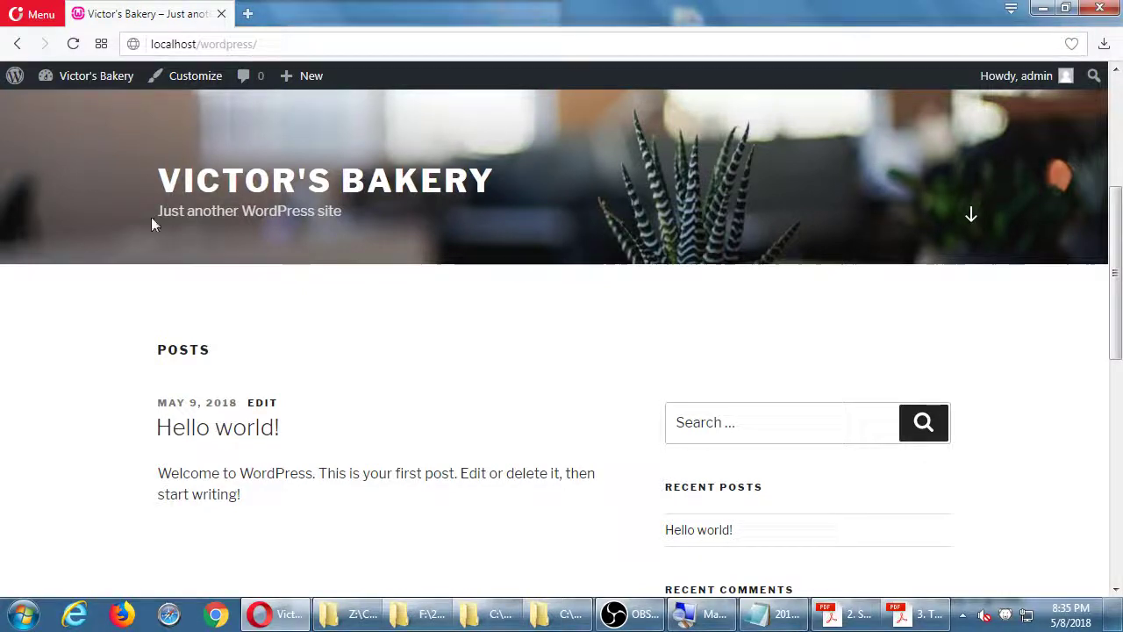
click(115, 85)
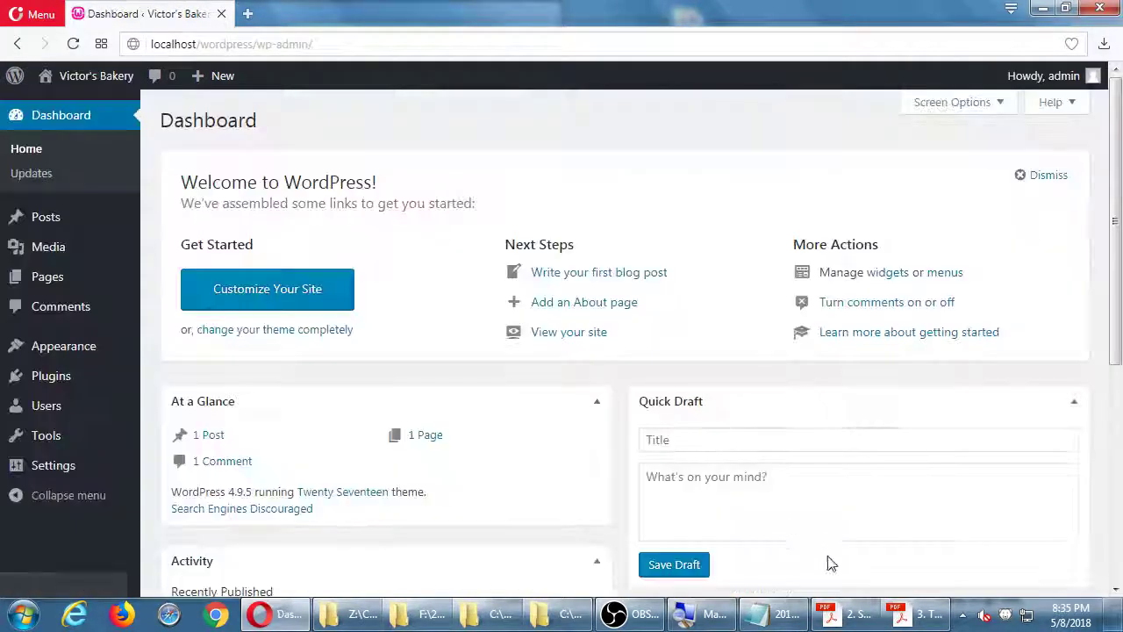
click(912, 615)
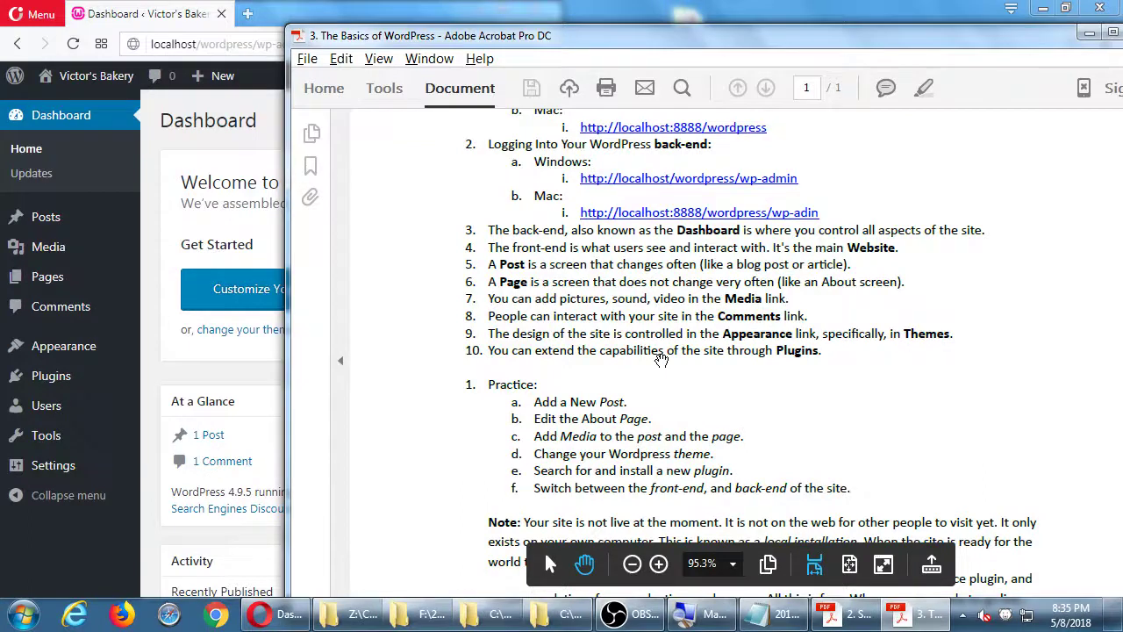
Maximize the WordPress basics handout window and zoom the PDF to 200%
ctrl+scroll(661, 360, up, 2)
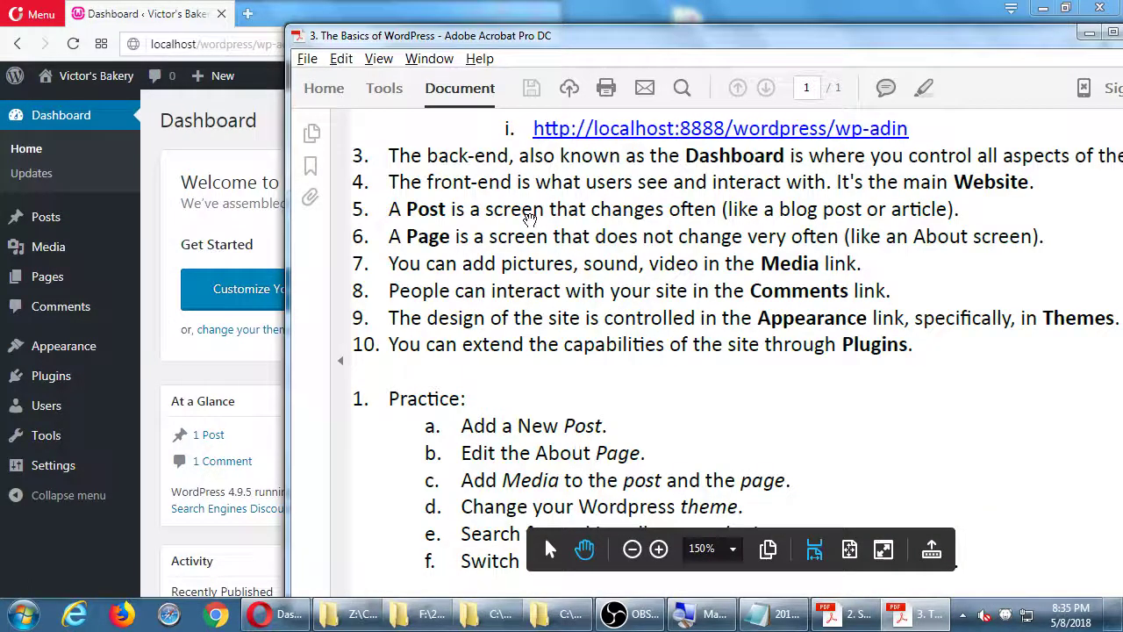
key(super+Up)
scroll(986, 252, up, 2)
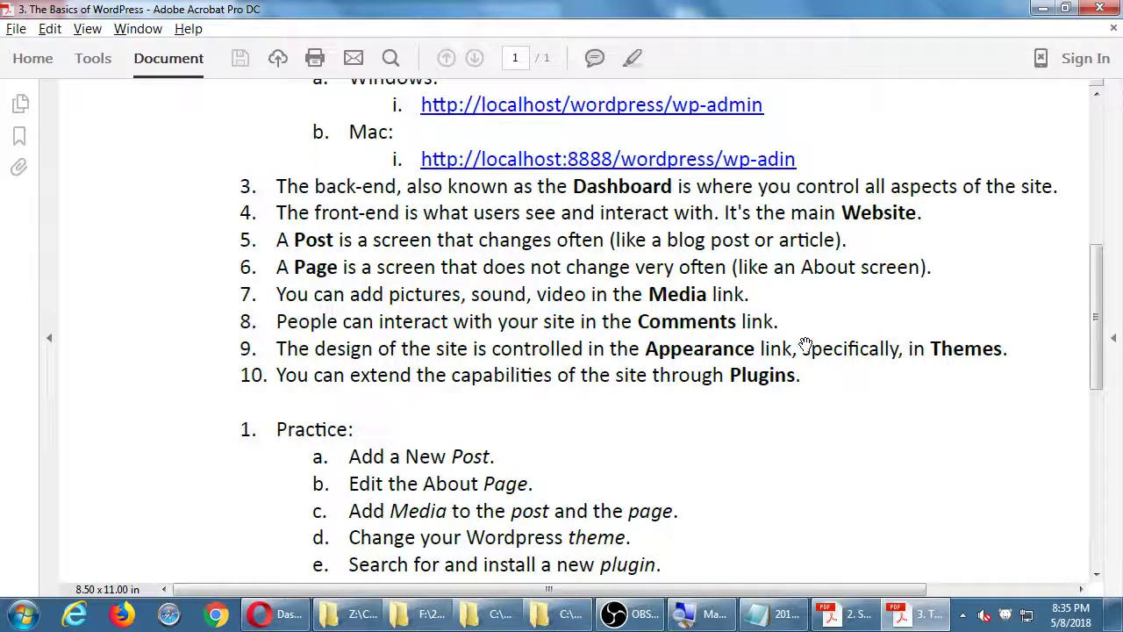
scroll(806, 344, down, 2)
scroll(755, 312, up, 2)
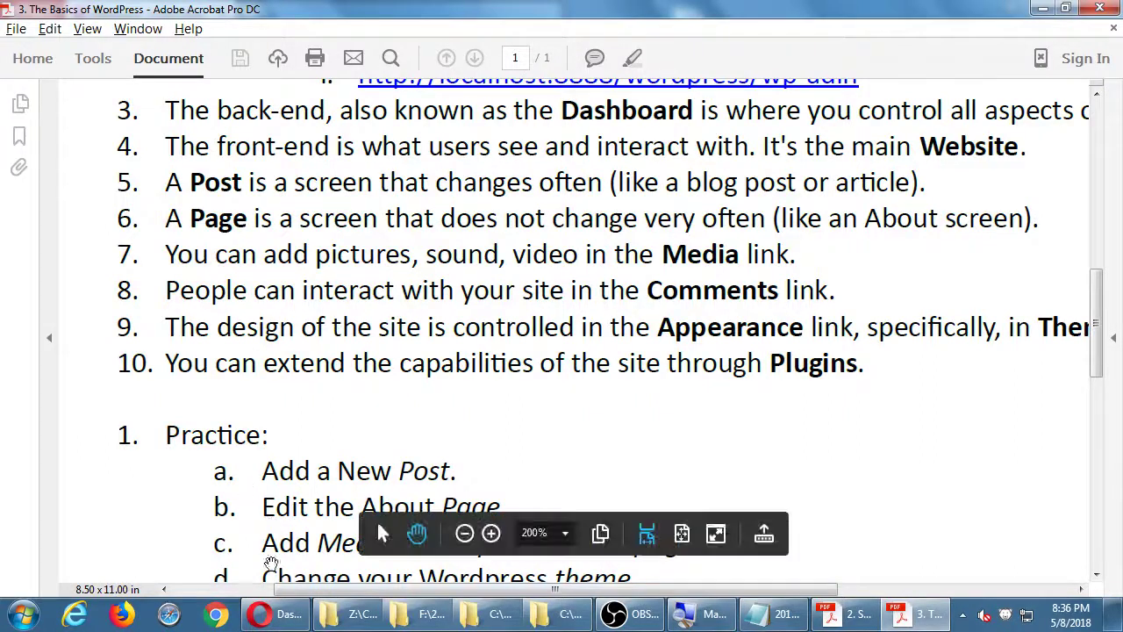
Show the empty Media Library, then briefly bring up and dismiss the handout
click(281, 617)
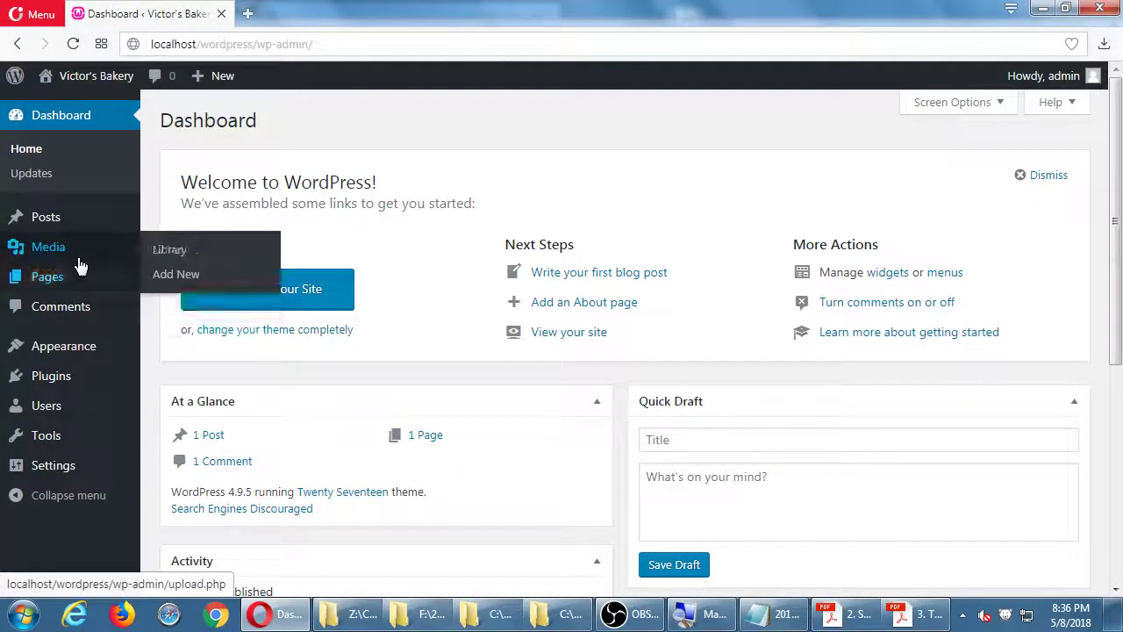
click(75, 255)
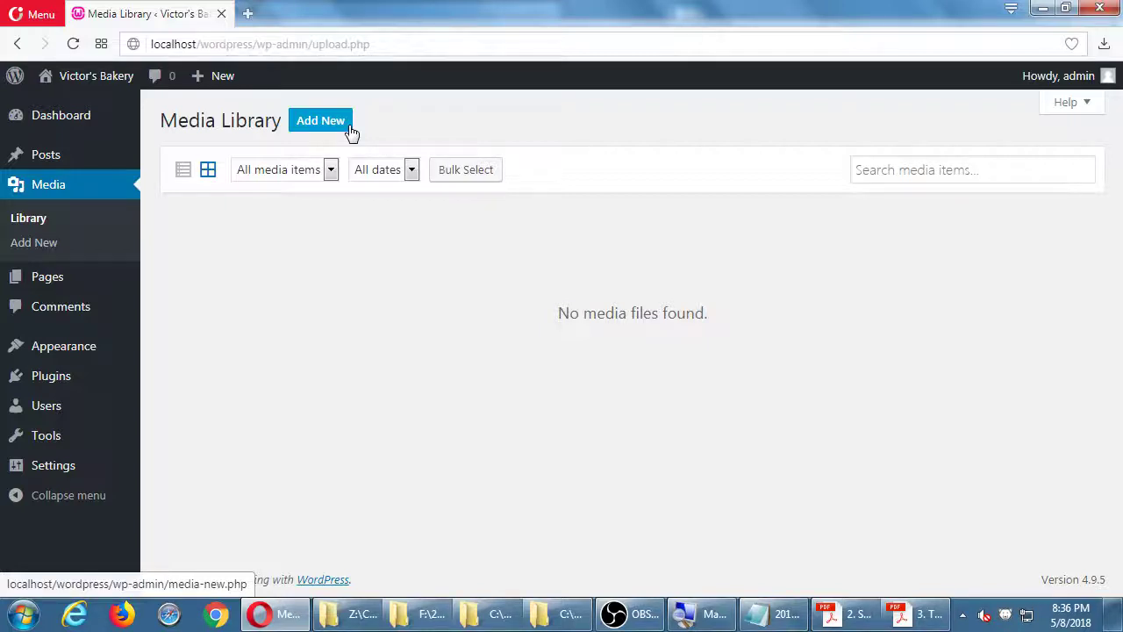
click(913, 614)
click(911, 618)
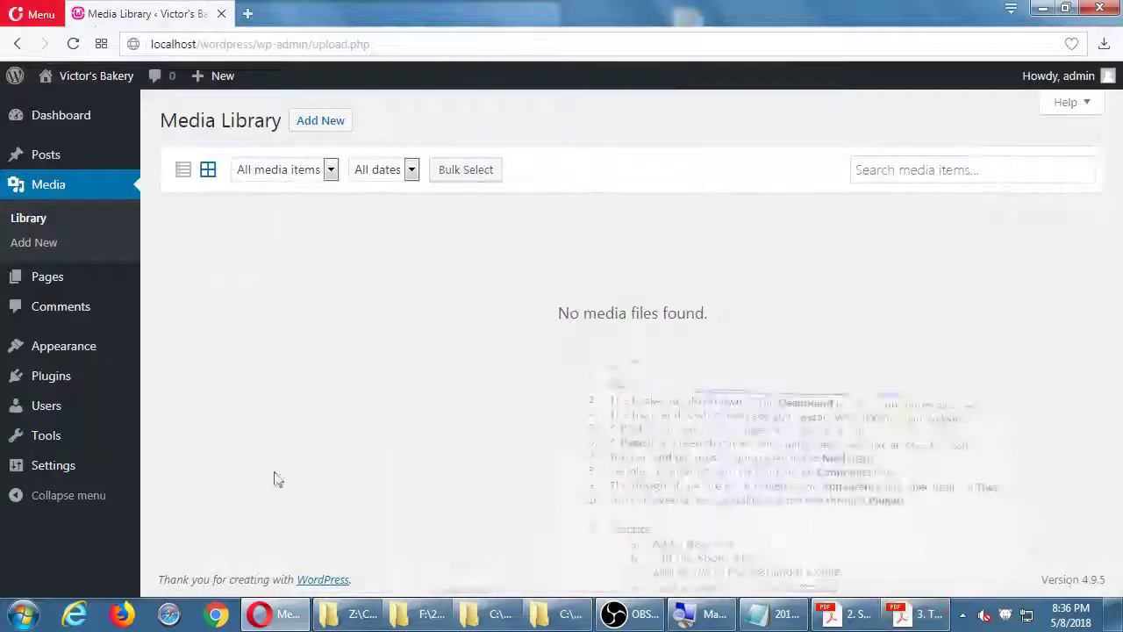
Show the Comments list with the approved comment on 'Hello world!', then bring up the handout
click(62, 321)
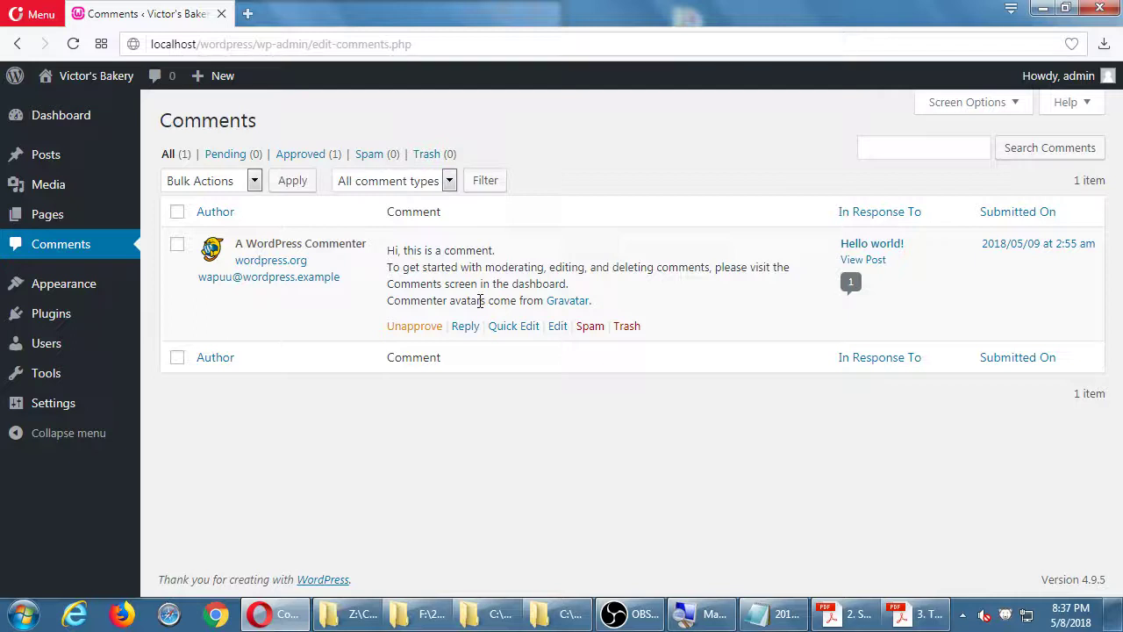
click(911, 611)
drag(546, 401, 577, 372)
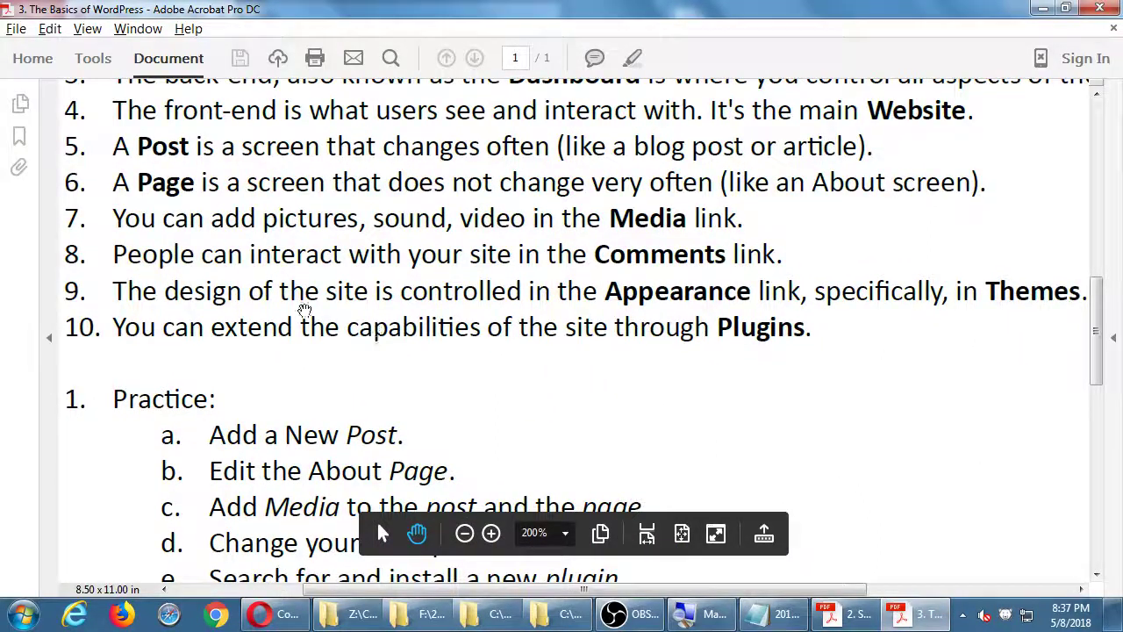
key(alt+Tab)
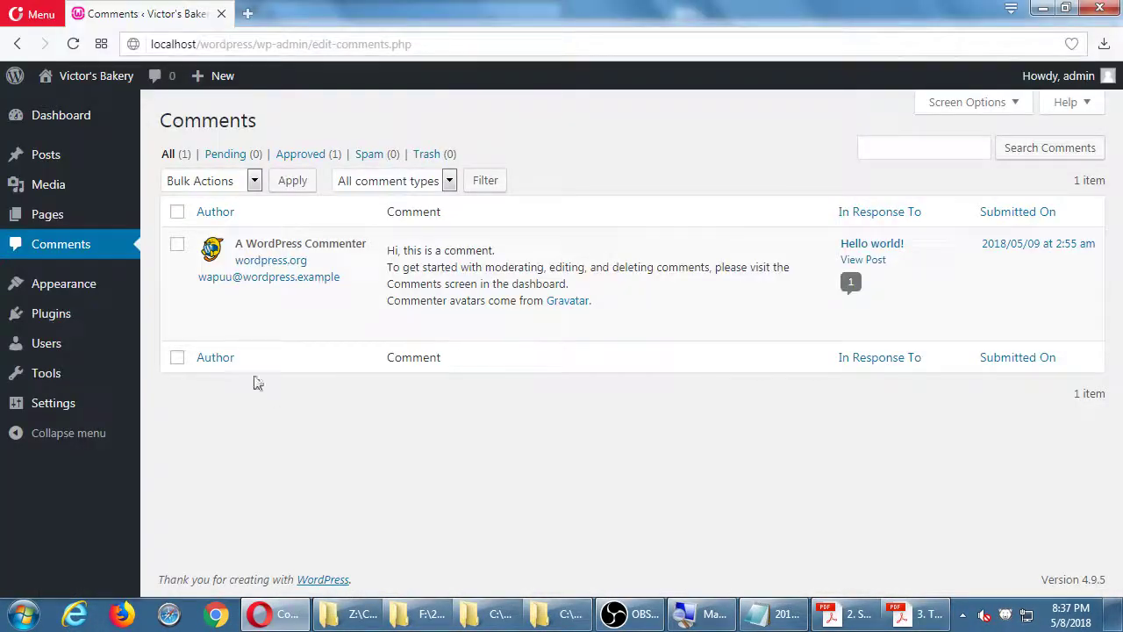
mouse_move(84, 290)
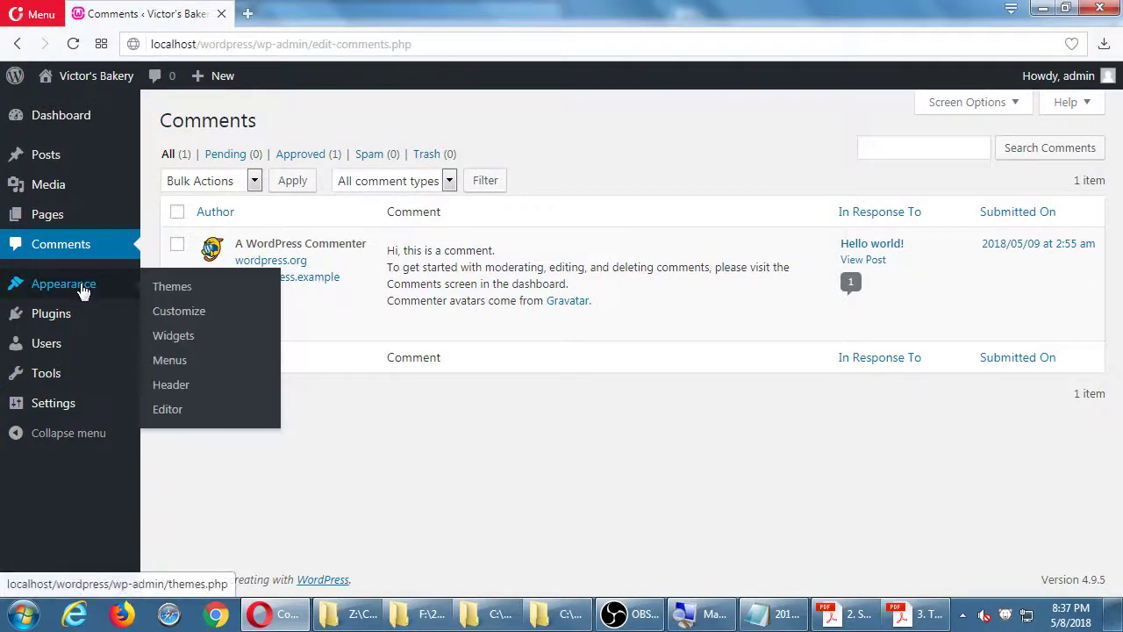
Go to Appearance > Themes to see Twenty Seventeen active among 3 themes
click(171, 287)
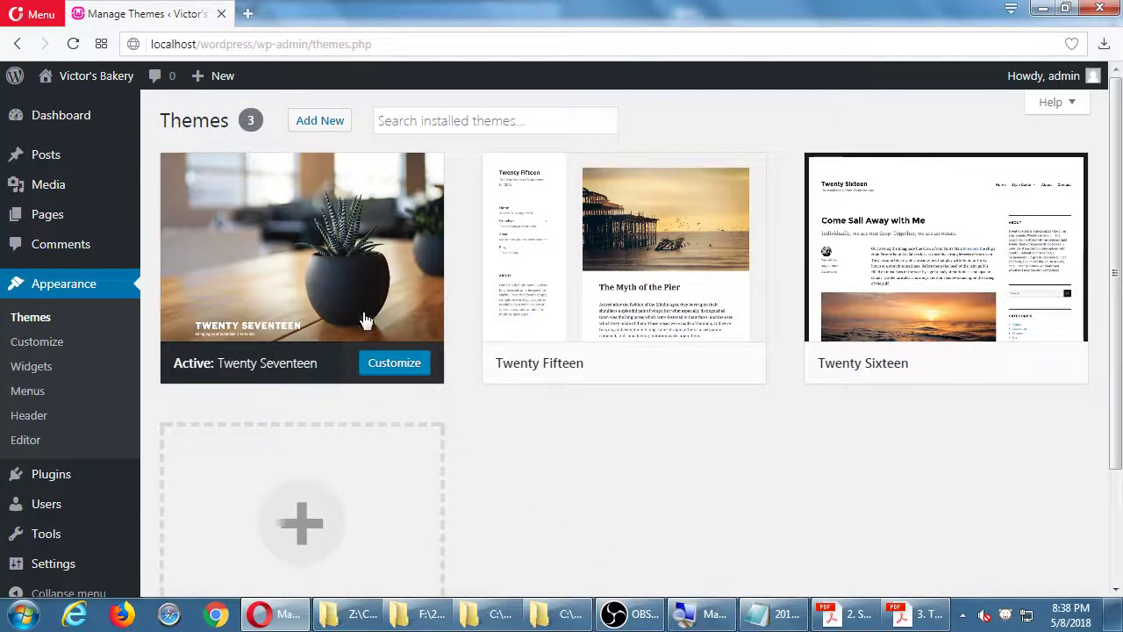
mouse_move(304, 281)
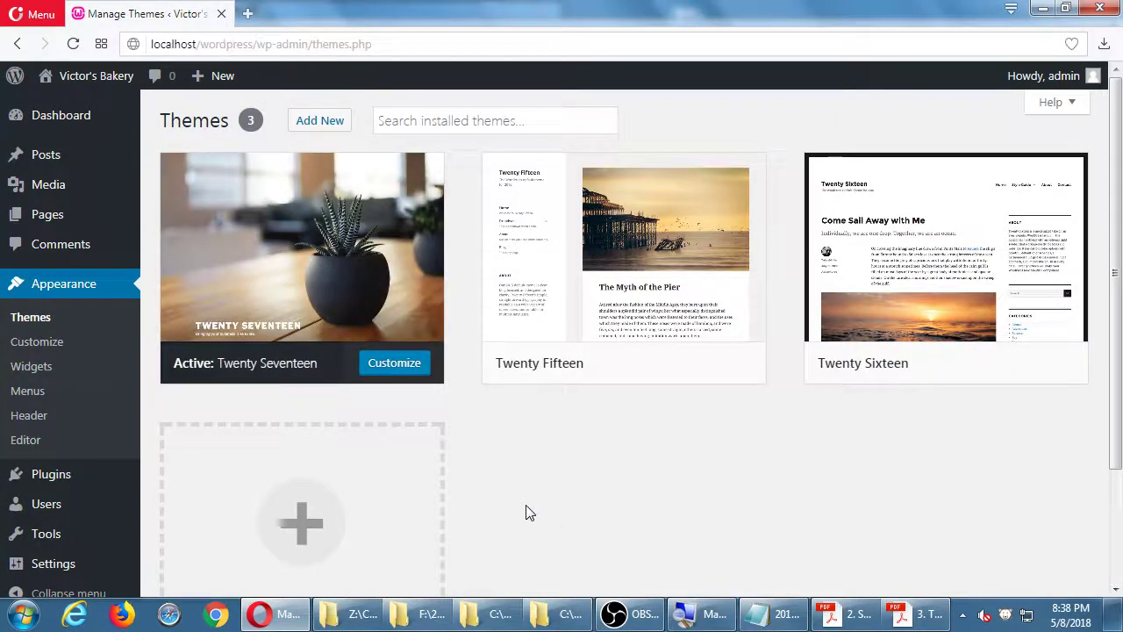